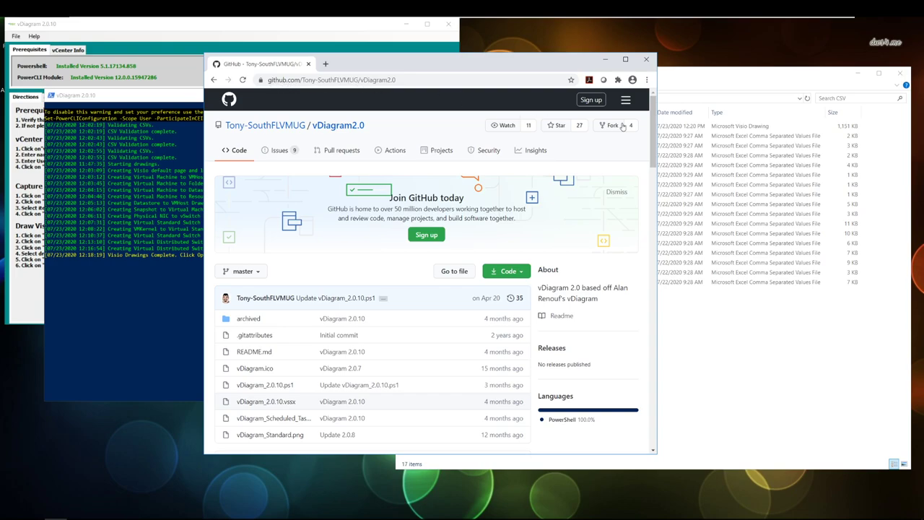
- Review the requirements, script-running instructions and usage notes in the vDiagram2.0 GitHub readme, and minimize the browser
drag(653, 119, 657, 205)
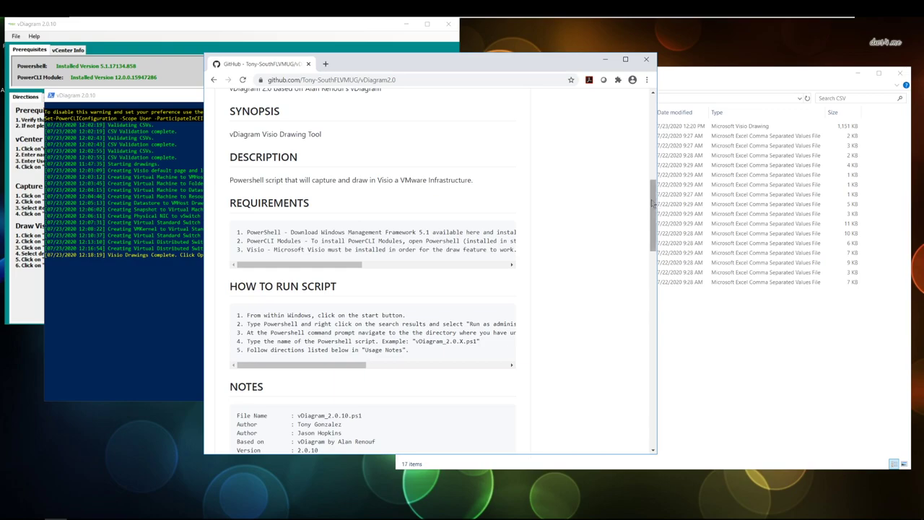
drag(655, 200, 662, 273)
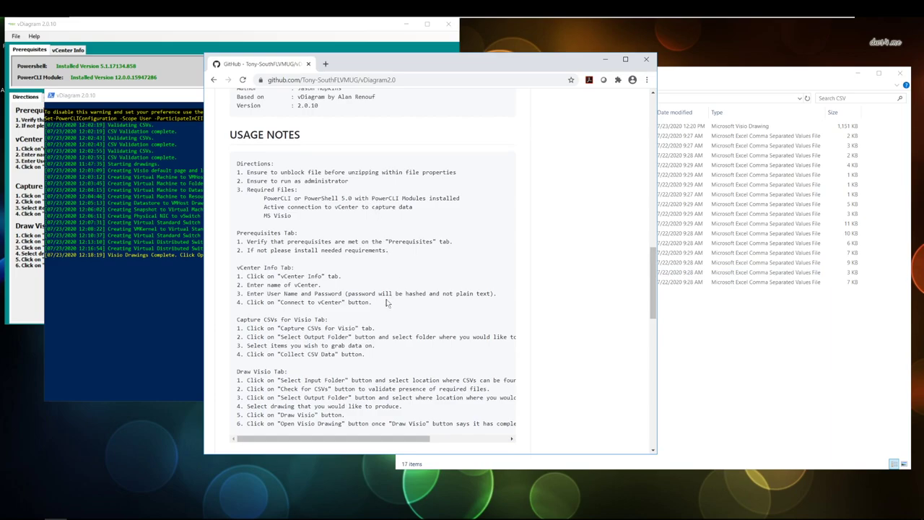
drag(653, 282, 649, 218)
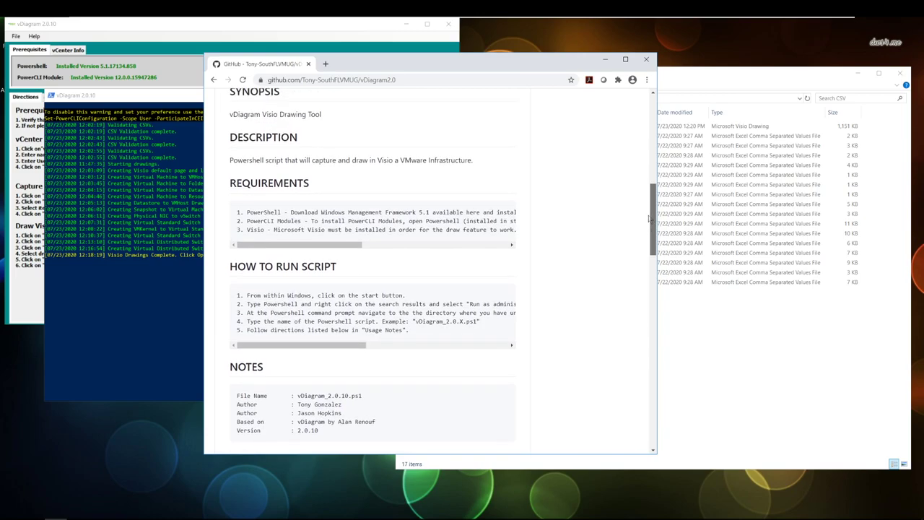
click(605, 59)
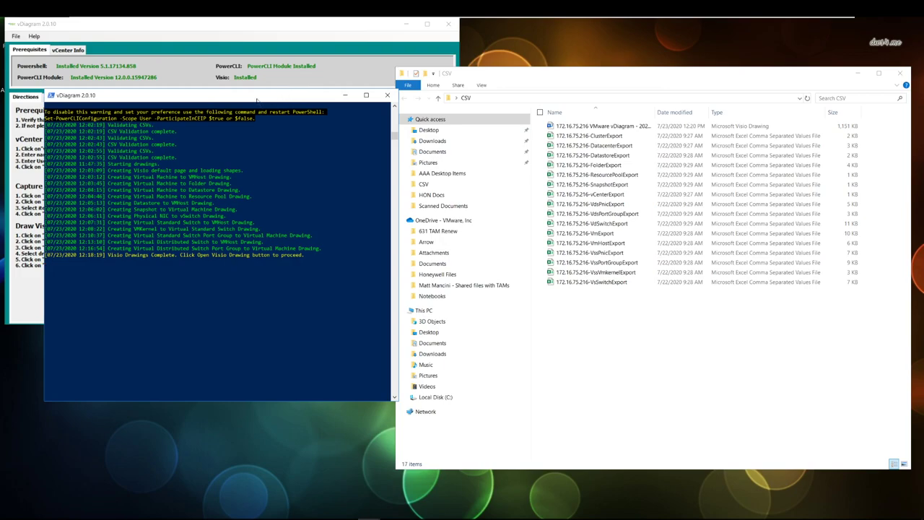
- Move the PowerShell window clear of the vDiagram window and review its output back to the command that launched vDiagram_2.0.10.ps1
drag(252, 99, 467, 98)
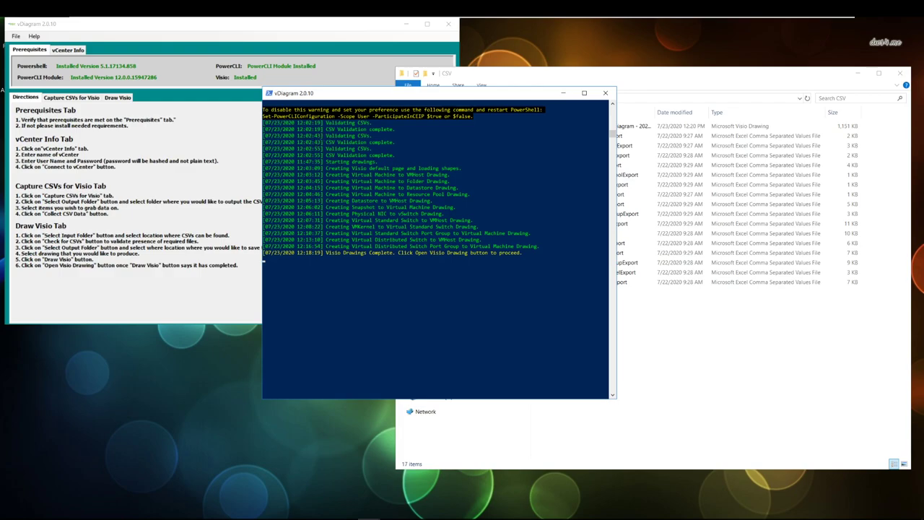
click(612, 106)
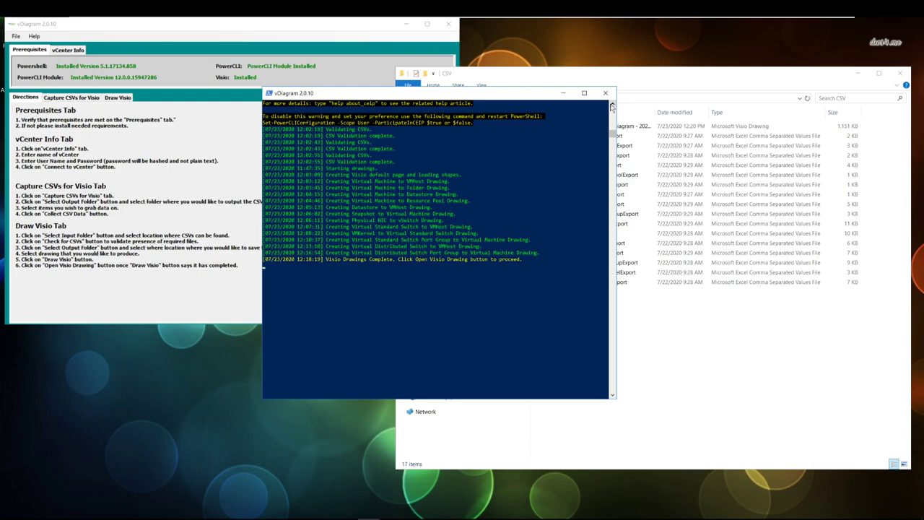
click(611, 106)
click(612, 106)
click(611, 106)
click(611, 106)
click(612, 106)
click(612, 105)
click(611, 105)
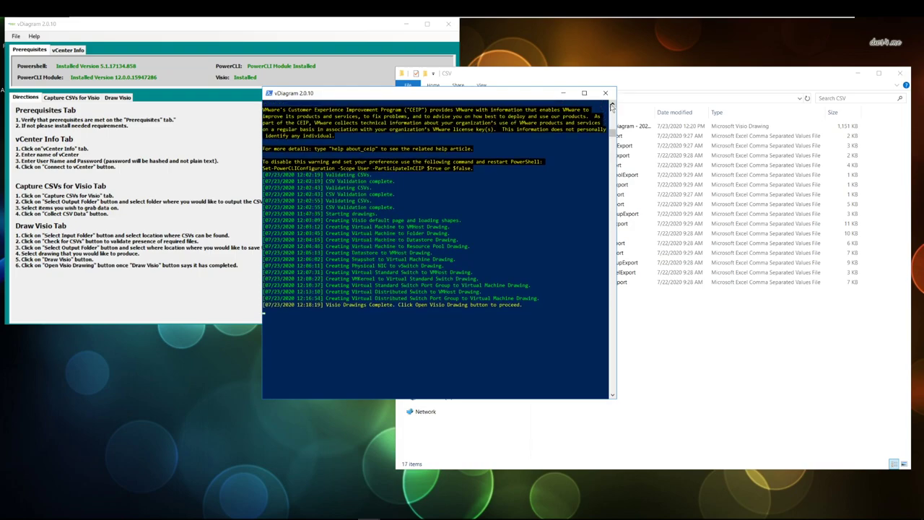
click(611, 105)
click(612, 105)
click(611, 105)
click(612, 106)
click(611, 105)
click(611, 105)
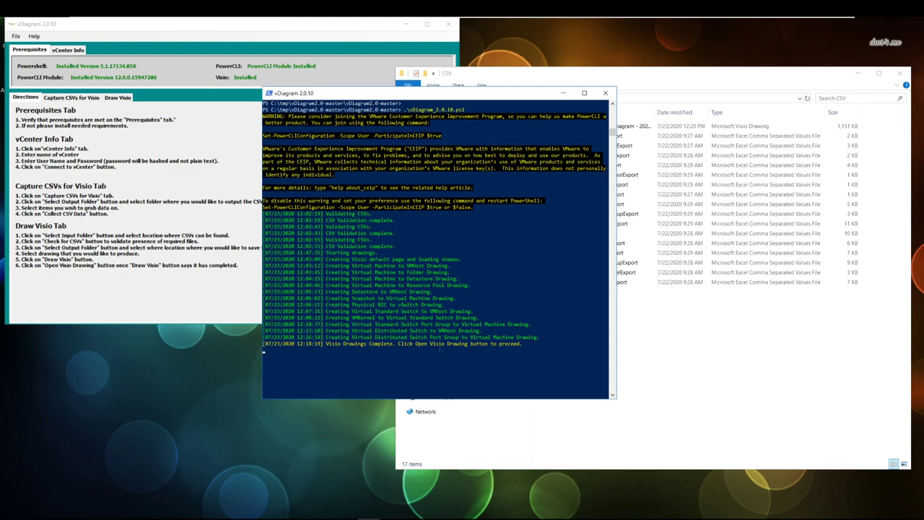
- Bring the vDiagram 2.0.10 window forward and examine its vCenter Info, Prerequisites, Capture CSVs for Visio and Draw Visio sections
click(211, 39)
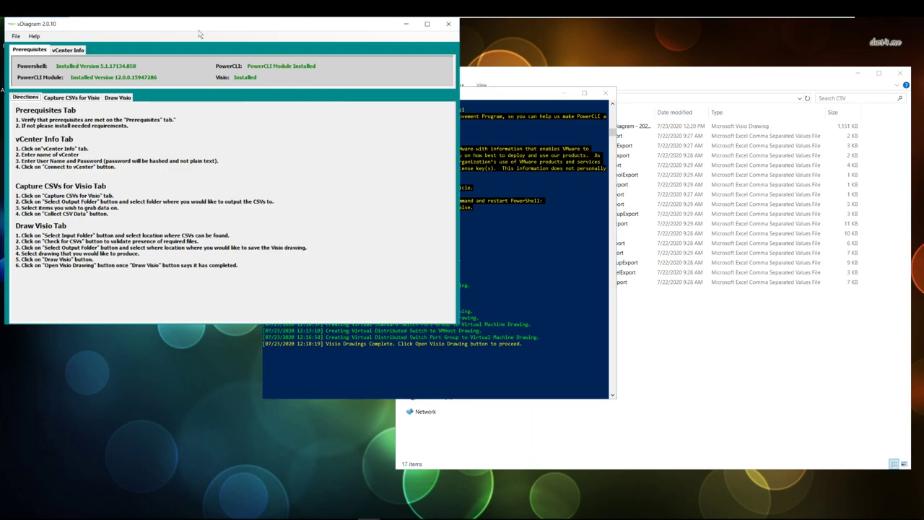
drag(200, 34, 390, 109)
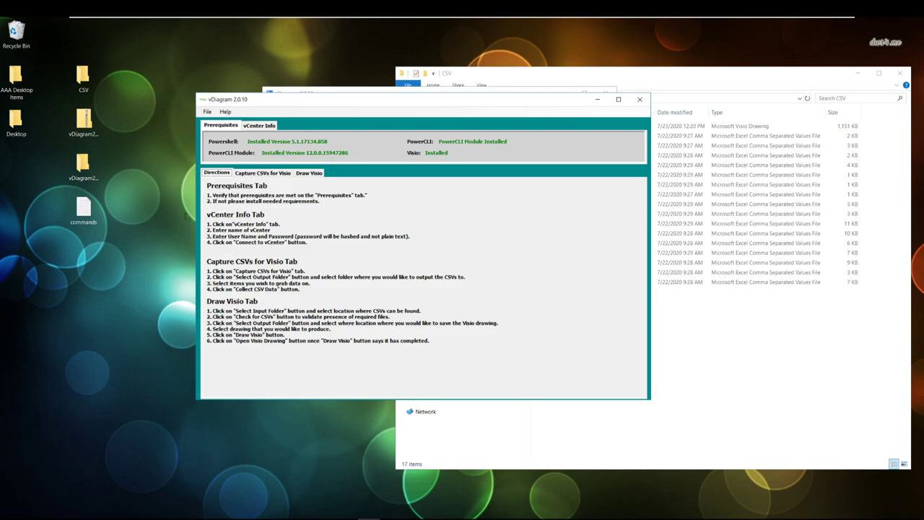
click(260, 127)
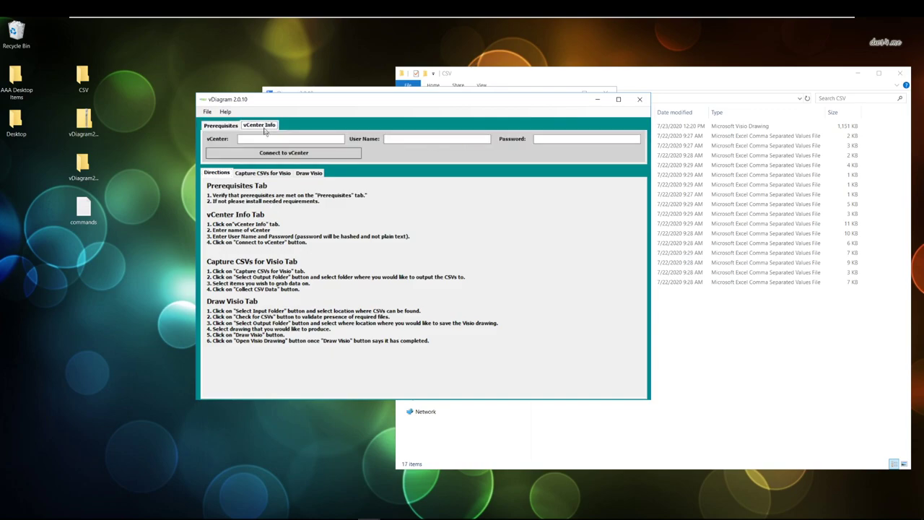
click(223, 126)
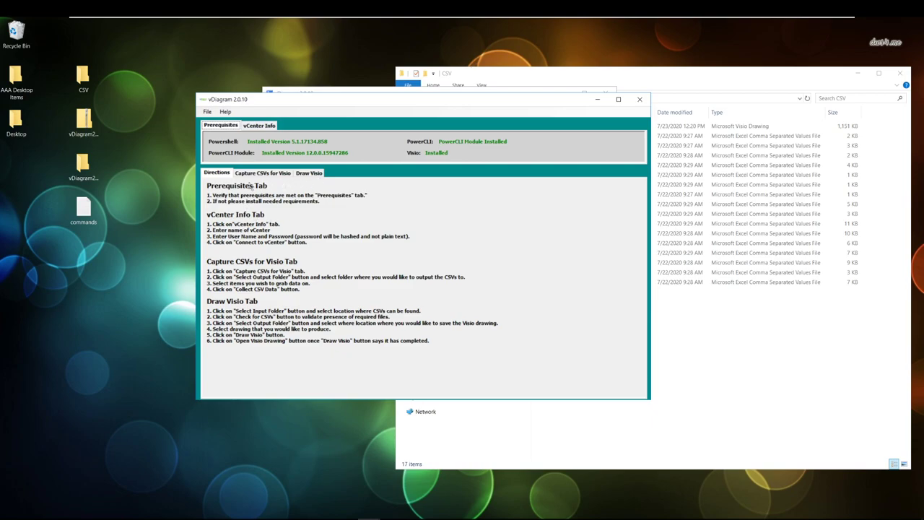
click(258, 174)
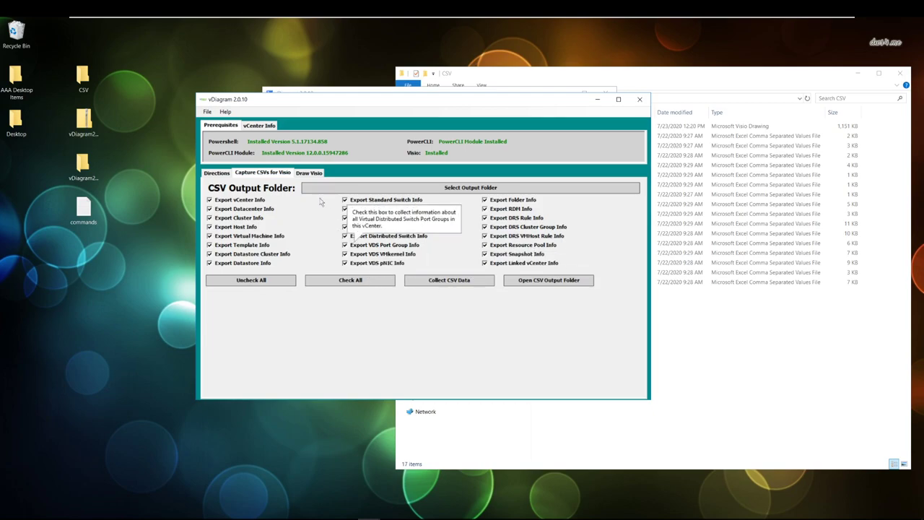
click(310, 174)
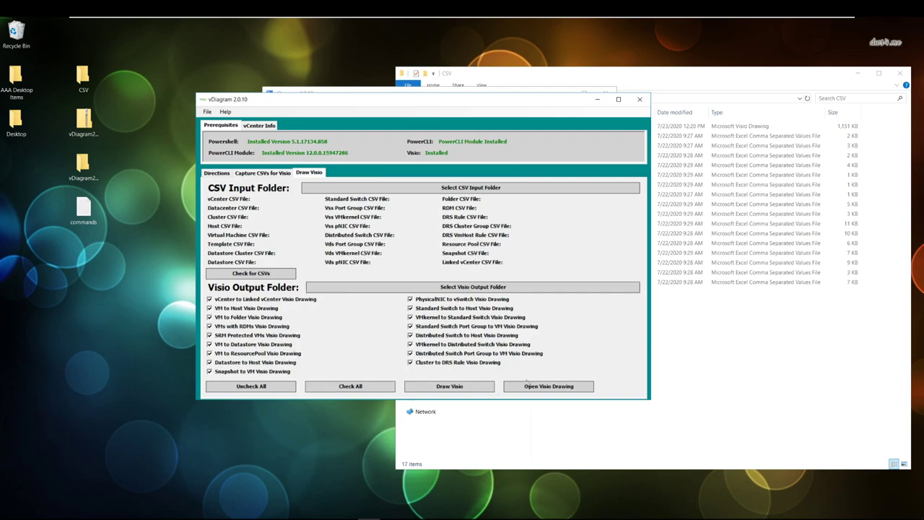
- Switch to Visio and examine the vDiagram drawing's VM to Host, Snapshot to VM and PNIC to switch pages, and return to the vDiagram window
click(685, 387)
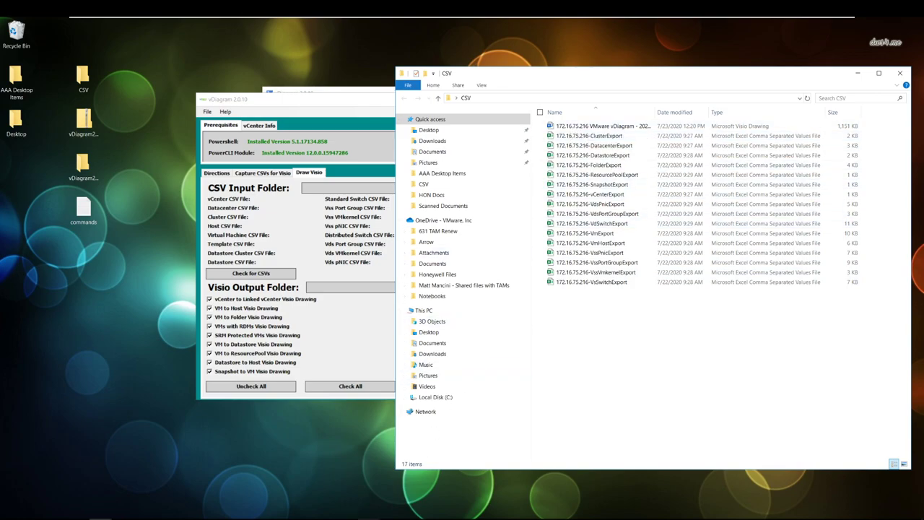
mouse_move(369, 516)
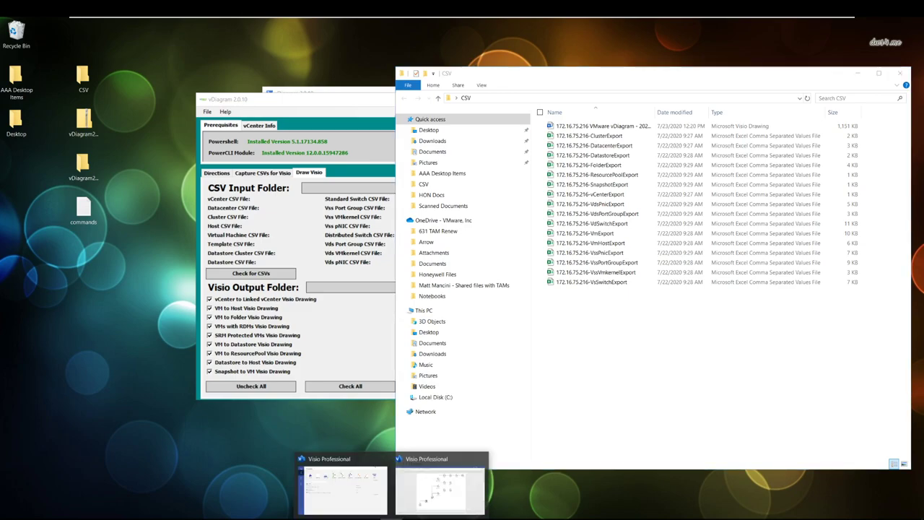
click(423, 483)
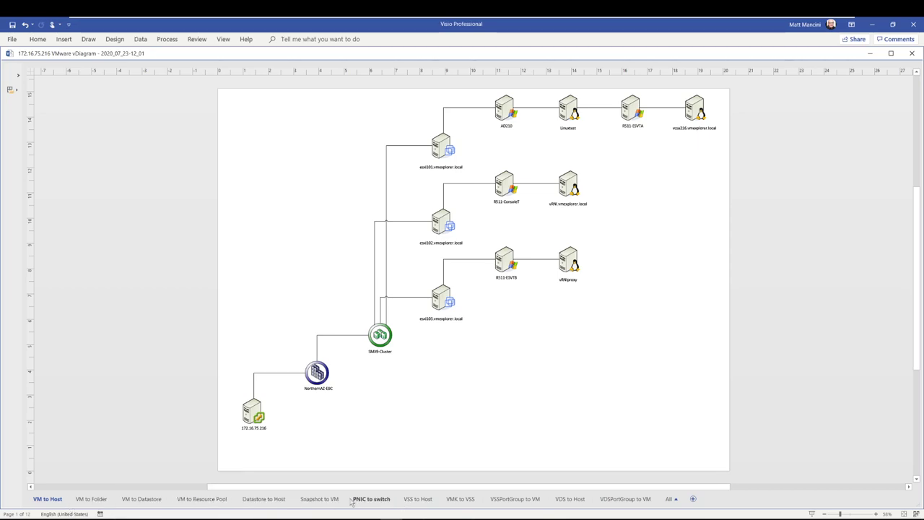
click(326, 499)
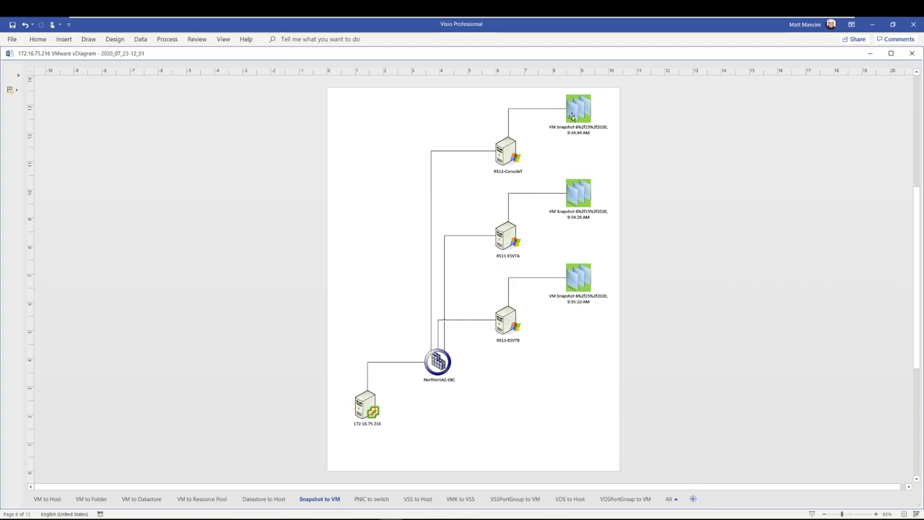
click(373, 498)
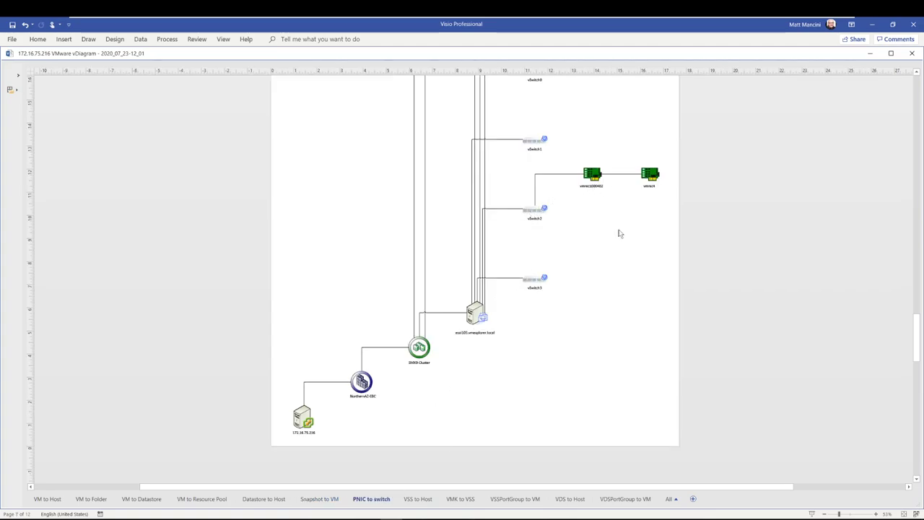
mouse_move(919, 349)
mouse_down()
mouse_move(919, 338)
mouse_move(920, 346)
mouse_up()
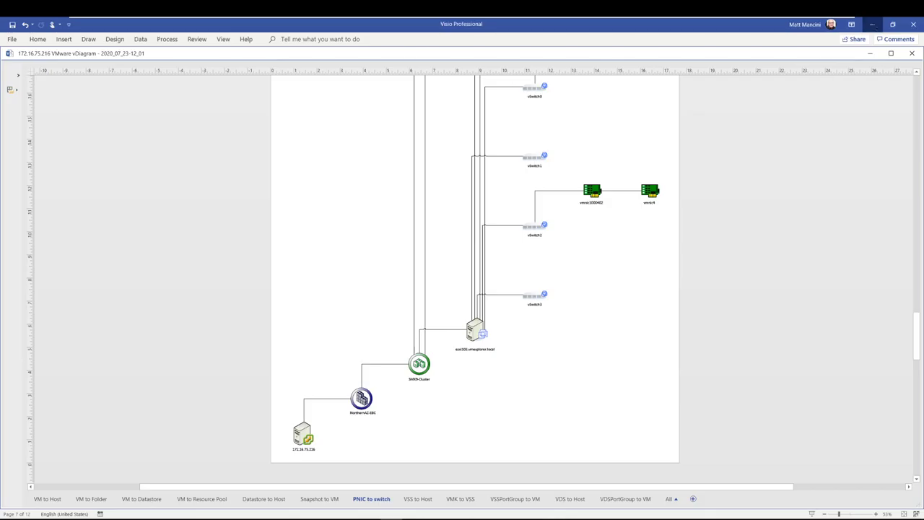
click(872, 24)
click(342, 106)
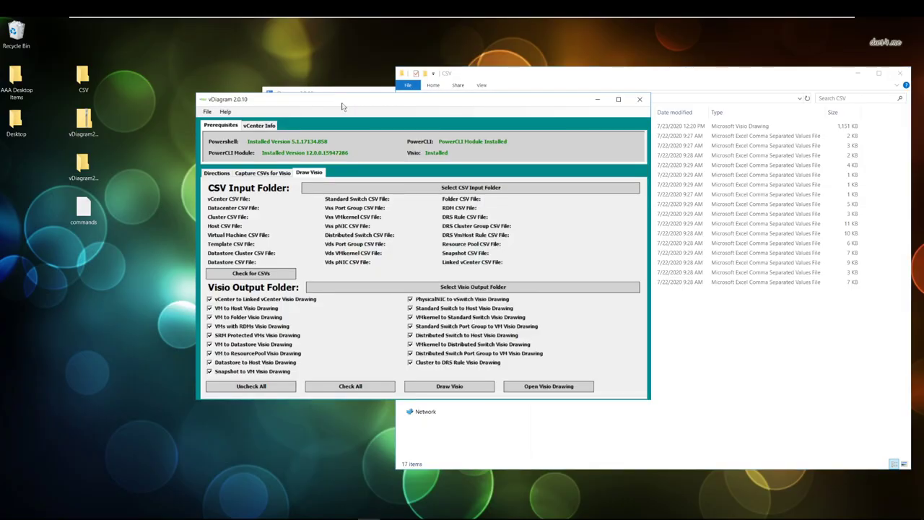